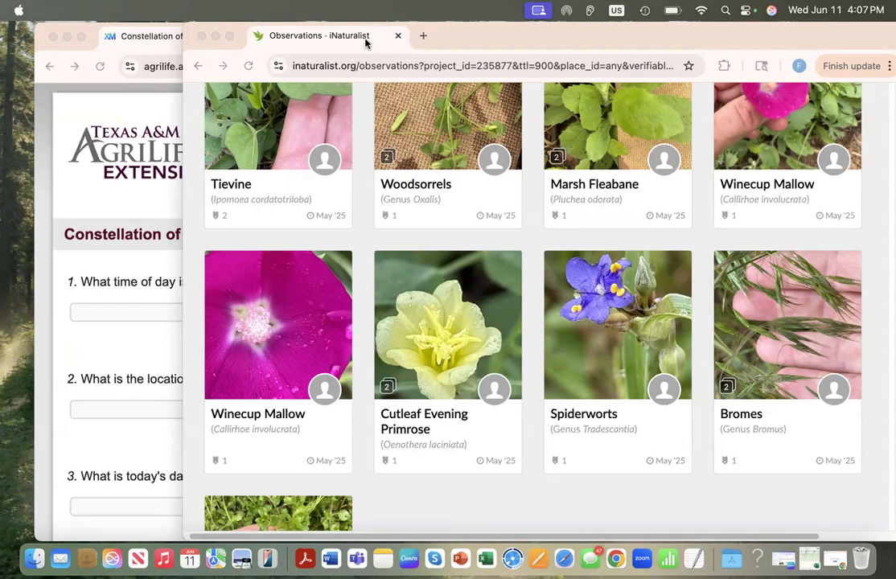
Step: Arrange the survey form and iNaturalist observations windows so they sit beside each other, with the observations window in front
click(66, 30)
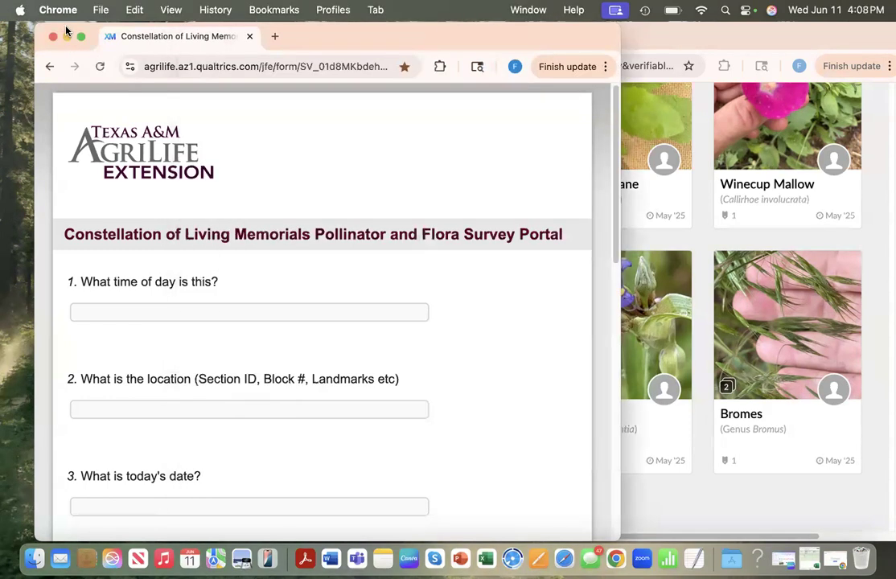
click(669, 96)
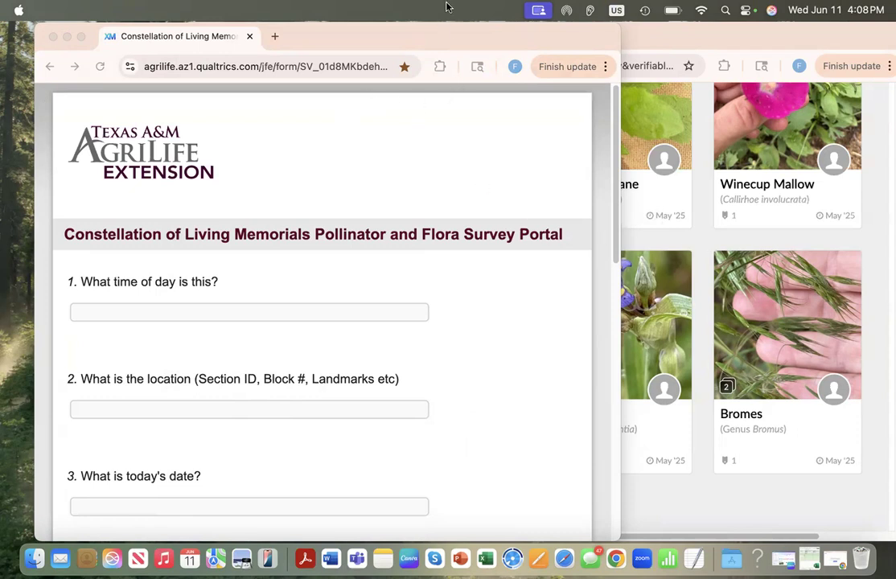
drag(454, 36, 395, 32)
drag(586, 38, 633, 56)
Step: Open the Cutleaf Evening Primrose observation from the observations grid and position its window beside the survey form
scroll(608, 229, up, 10)
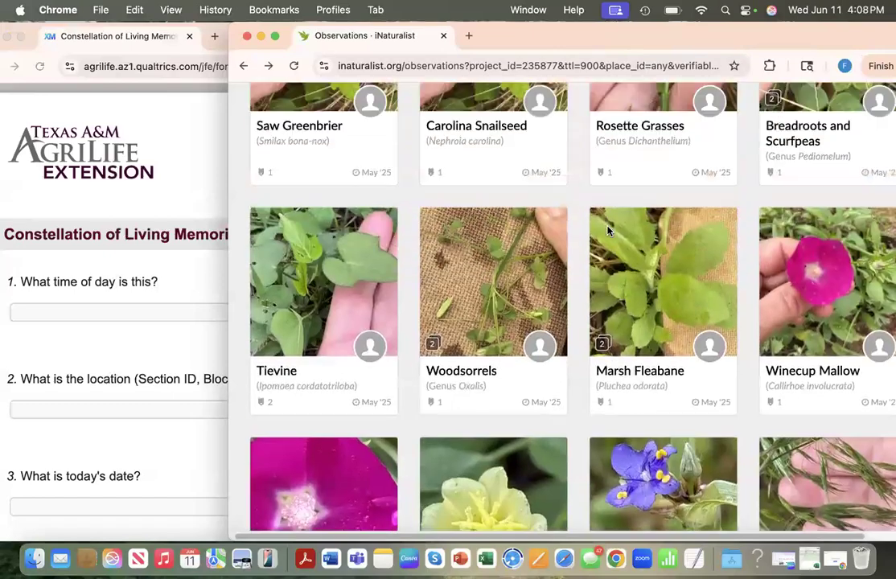
scroll(608, 231, up, 5)
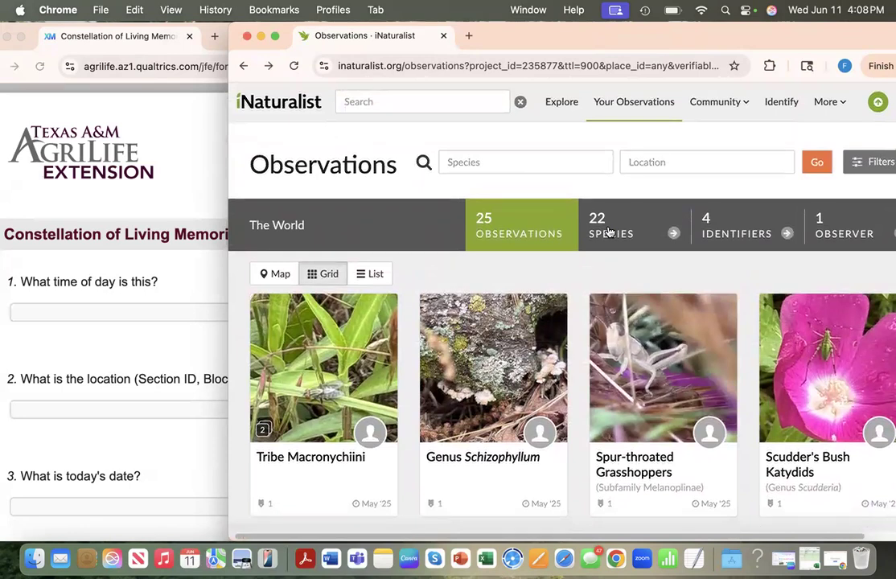
scroll(608, 232, down, 8)
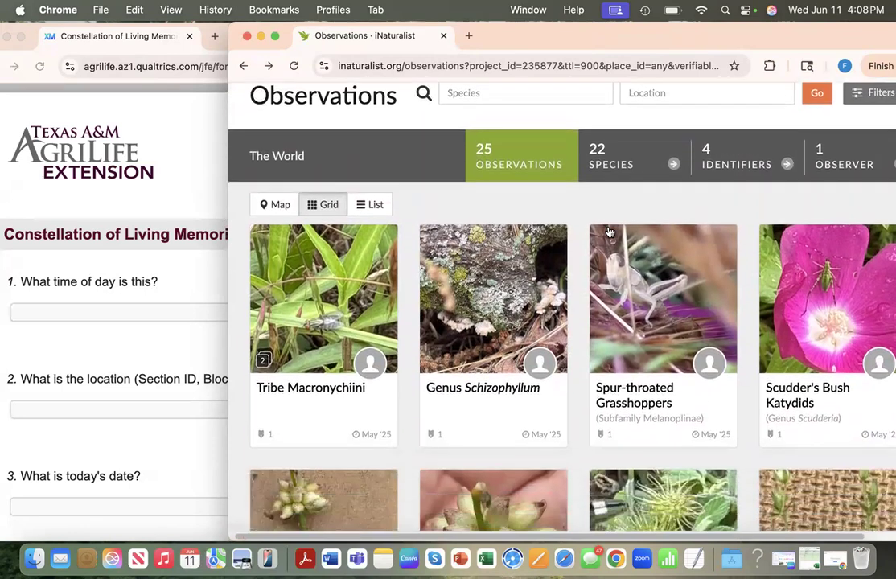
scroll(608, 232, down, 5)
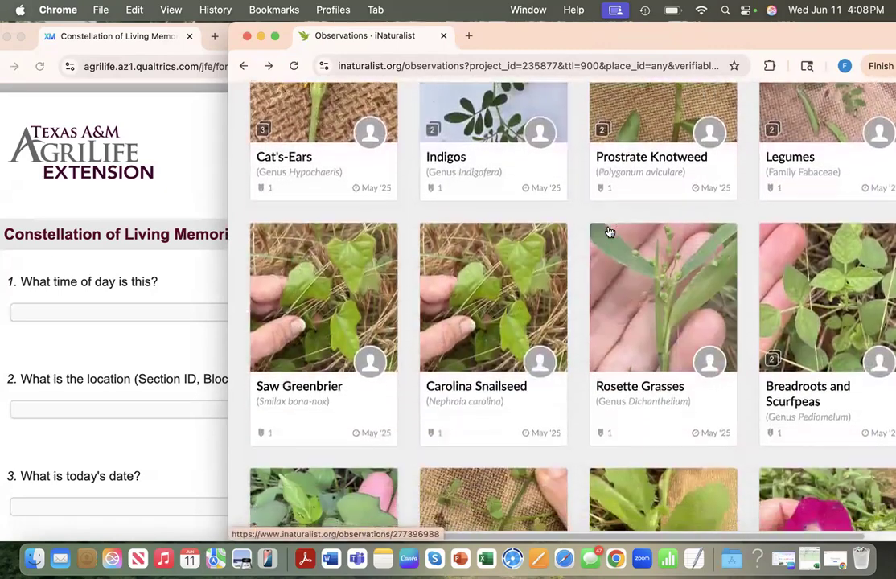
scroll(609, 232, down, 1)
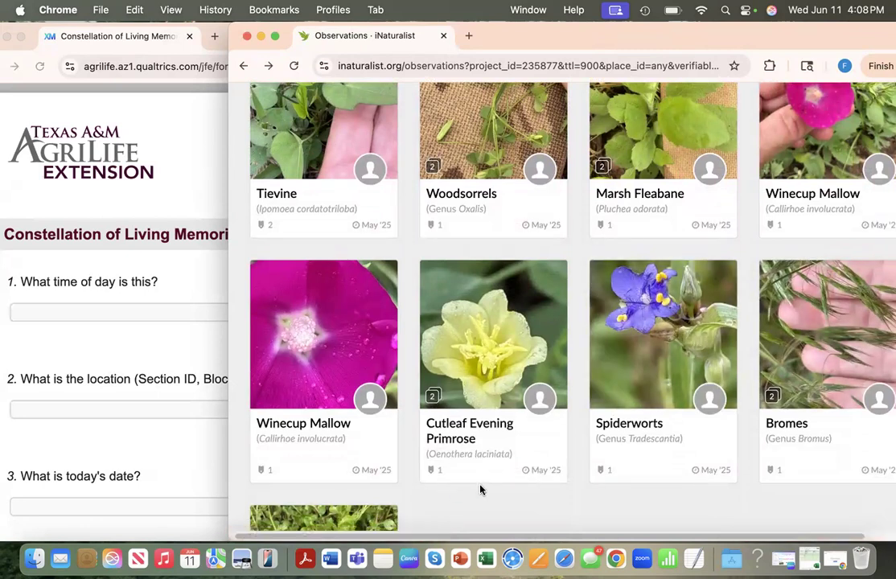
click(483, 368)
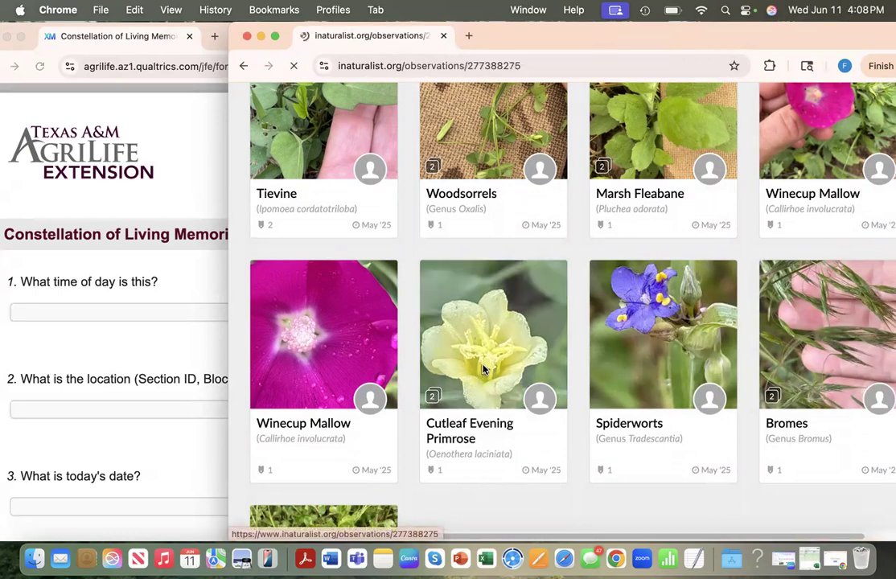
drag(574, 35, 726, 34)
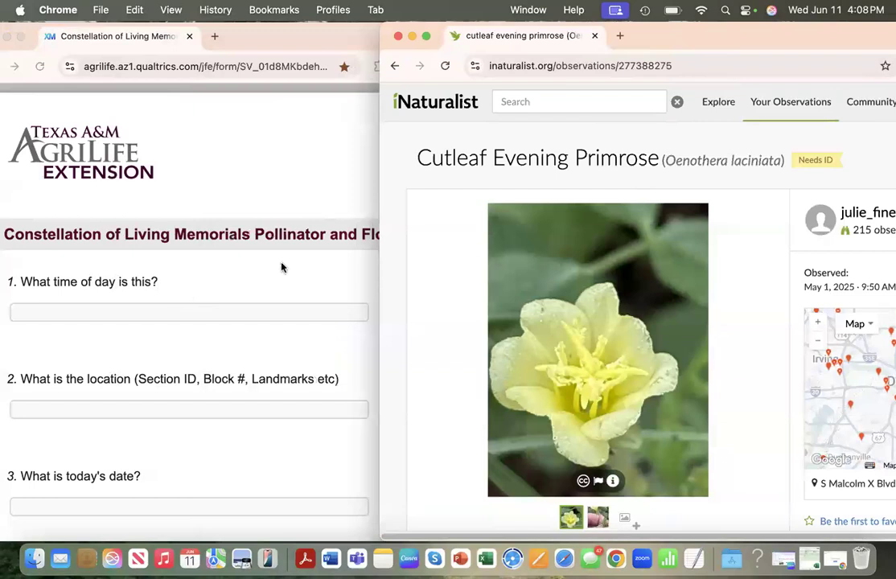
drag(665, 42, 536, 41)
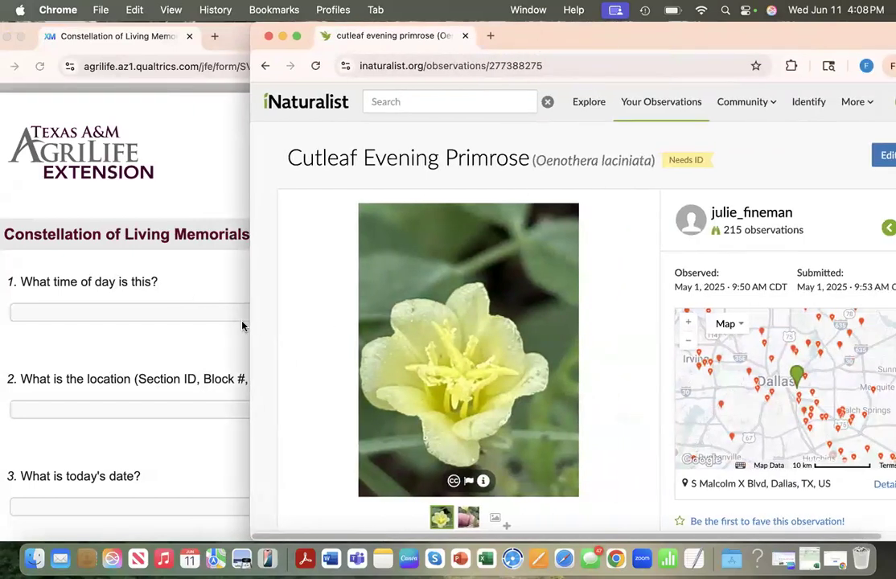
Step: Answer survey question 1 with the time 9:50 and question 2 with the observer's plot as the location
click(189, 312)
click(188, 311)
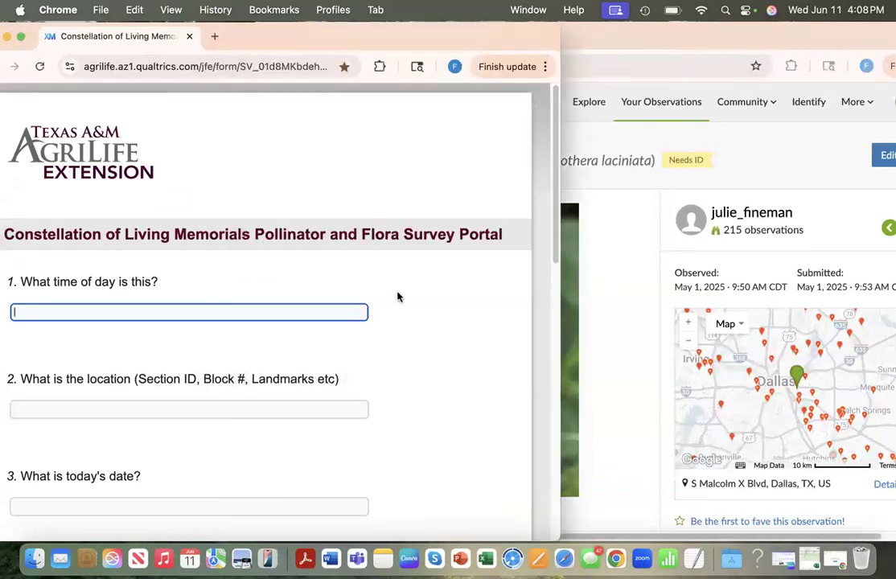
text(9:50)
click(234, 409)
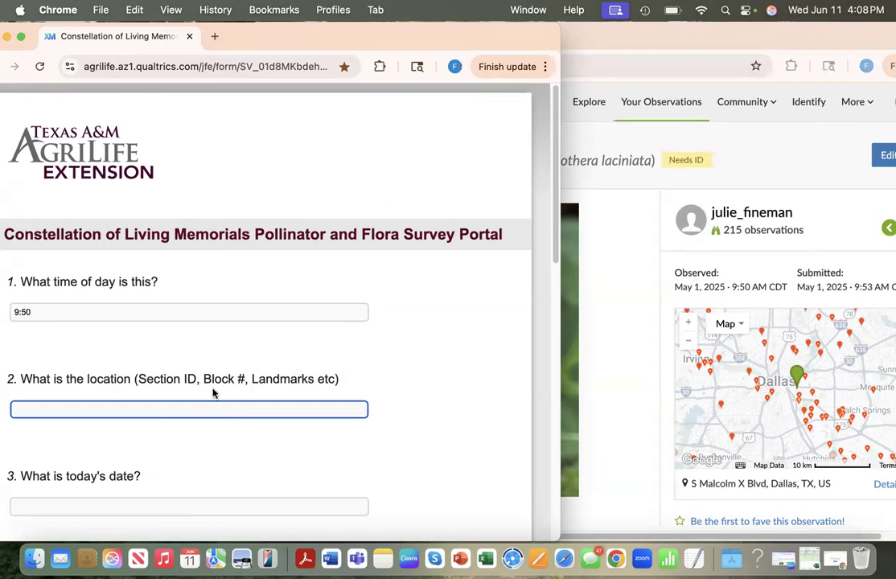
text(Julie's plot)
Step: Enter May 1, 2025 as the survey date and Oakland as the official cemetery site name
click(232, 508)
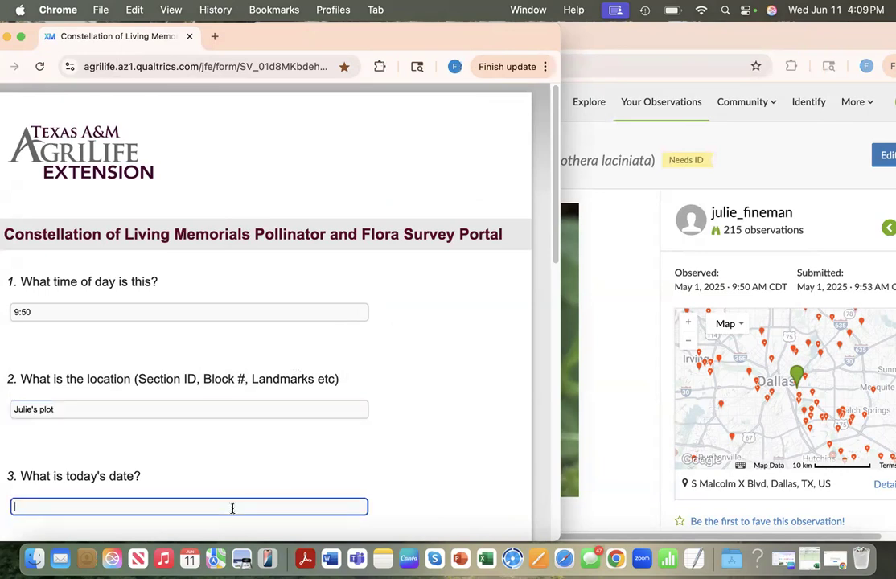
text(May 1, 2025)
scroll(269, 461, down, 5)
click(221, 336)
text(Oakland)
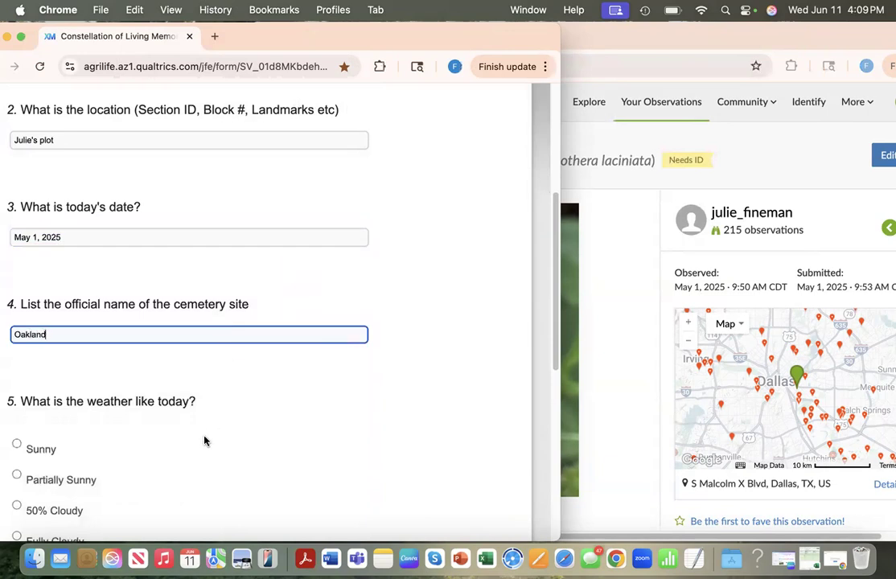
Step: Set the weather answer to Fully Cloudy and enter 70 as the temperature in degrees Fahrenheit
scroll(204, 441, down, 3)
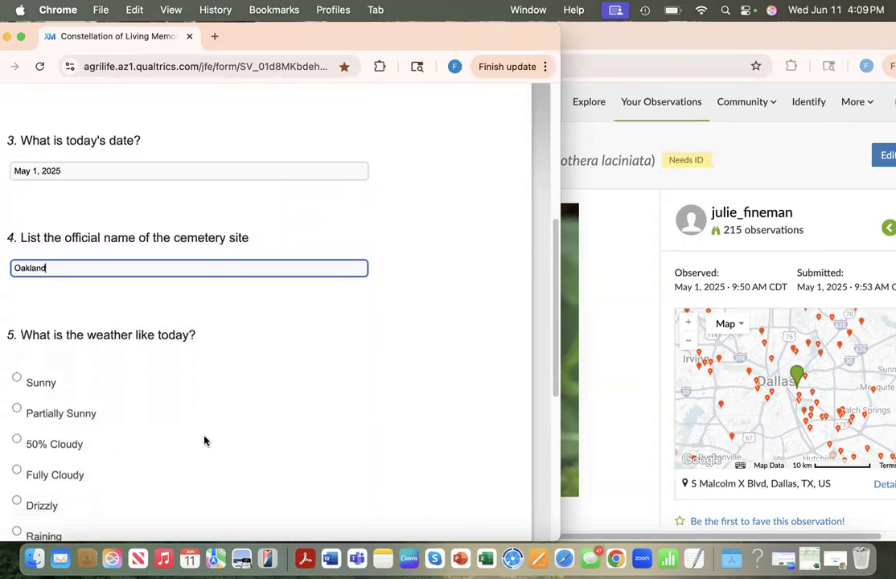
click(17, 419)
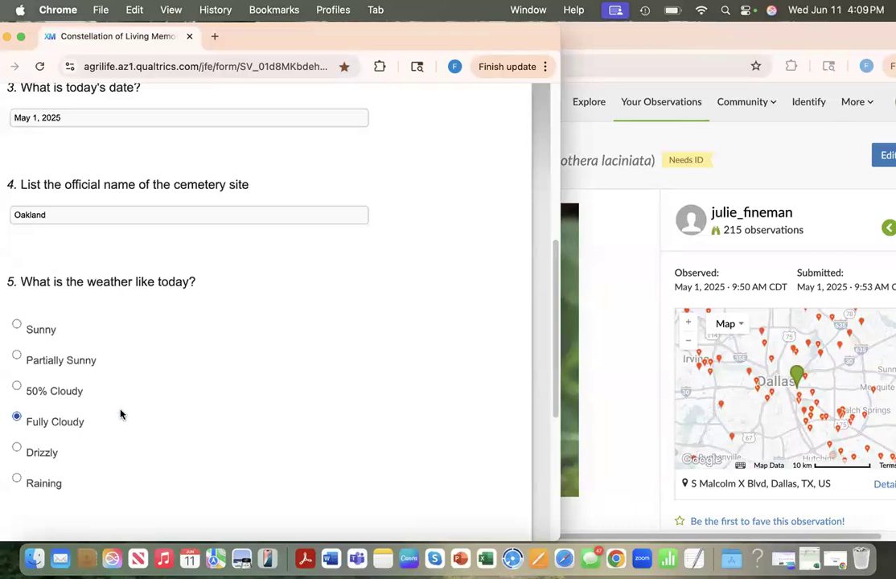
scroll(189, 408, down, 8)
click(141, 279)
text(70)
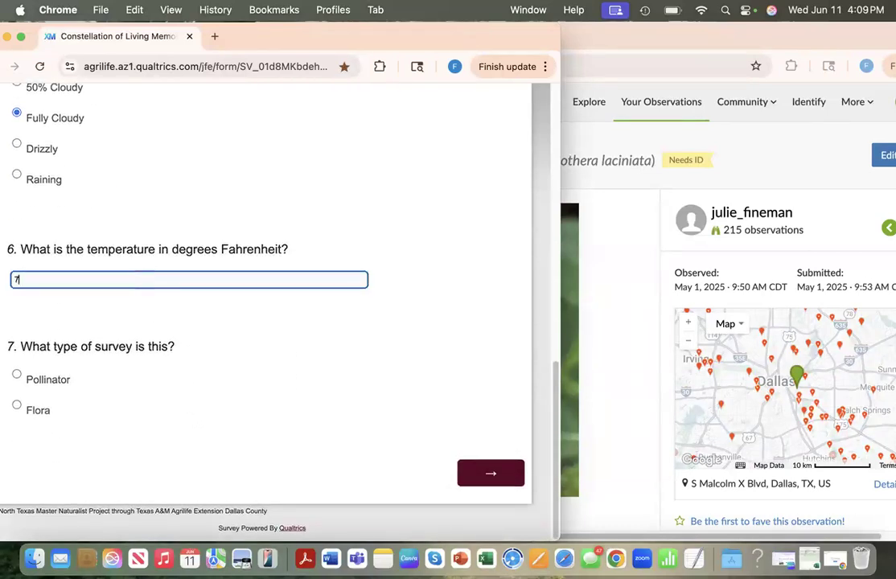
Step: Choose Flora as the survey type and advance to the next survey page
click(16, 406)
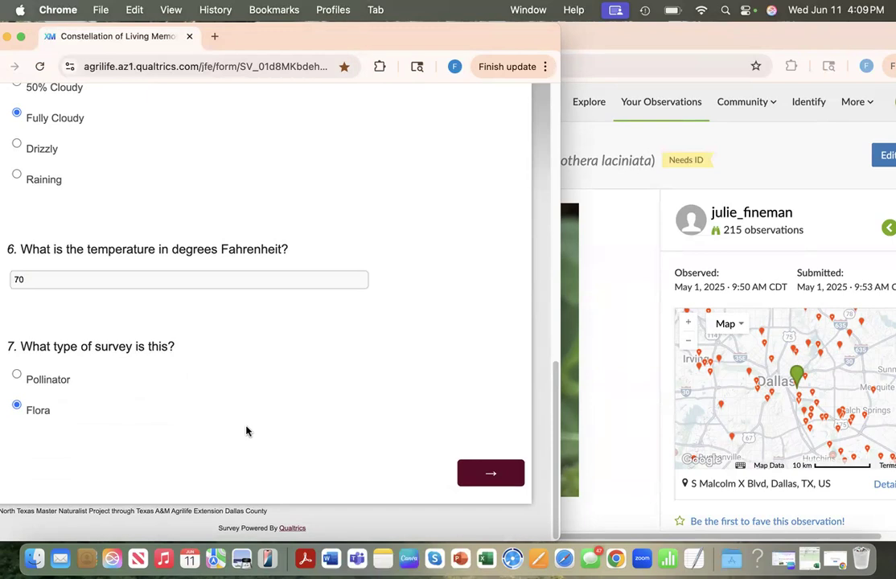
click(482, 473)
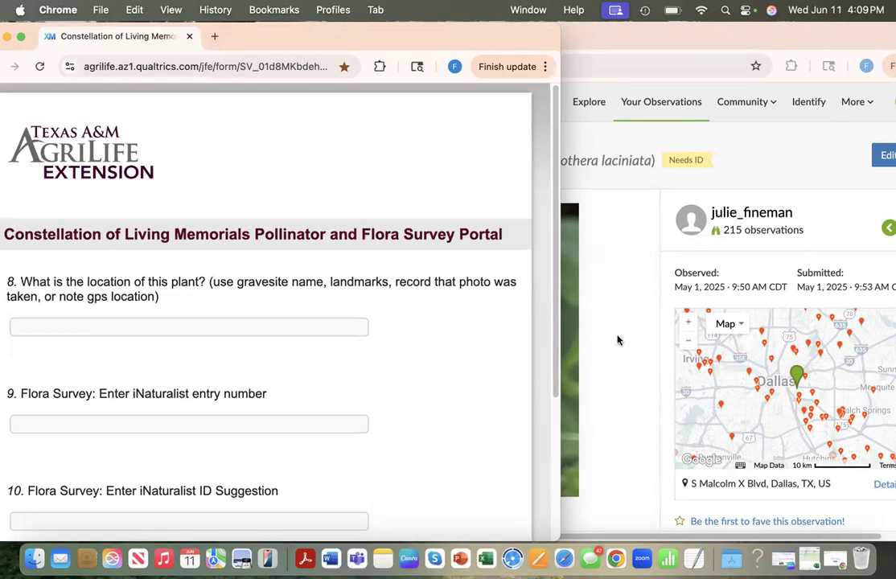
Step: Show the location details with coordinates for the Cutleaf Evening Primrose observation, keeping the survey form reachable beside it
click(761, 167)
drag(711, 34, 607, 17)
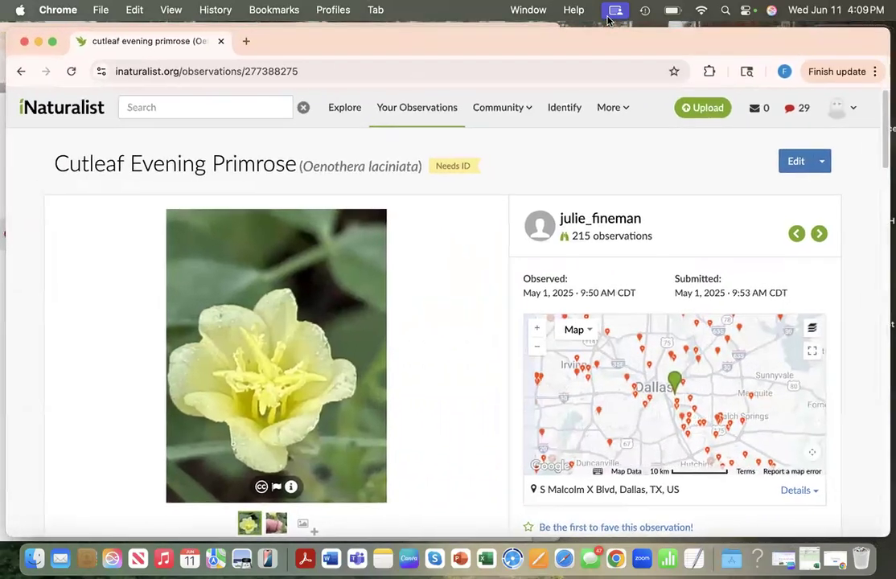
click(792, 491)
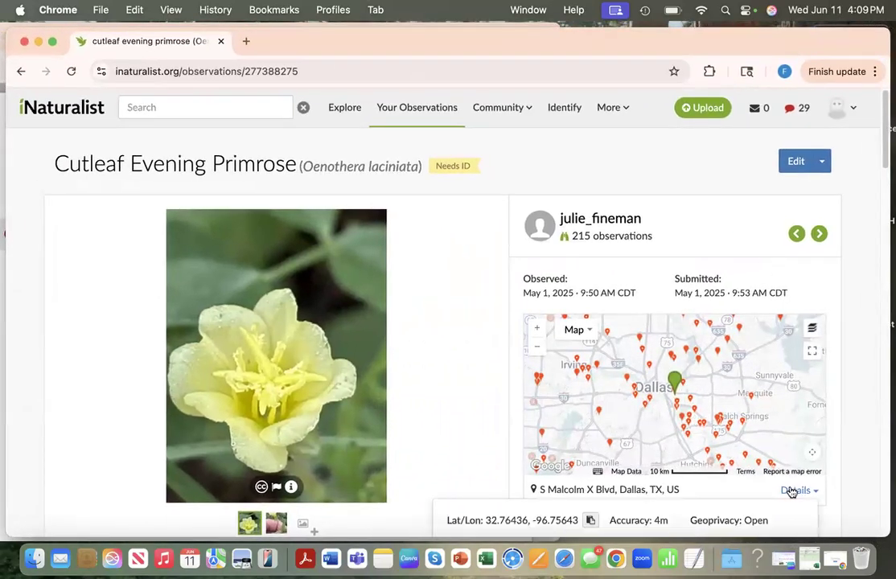
scroll(695, 399, down, 1)
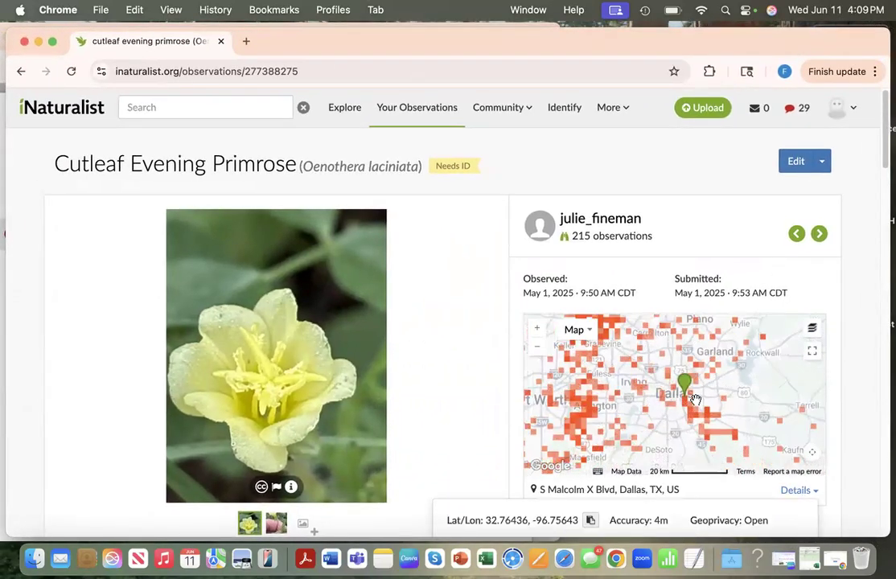
drag(348, 49, 526, 47)
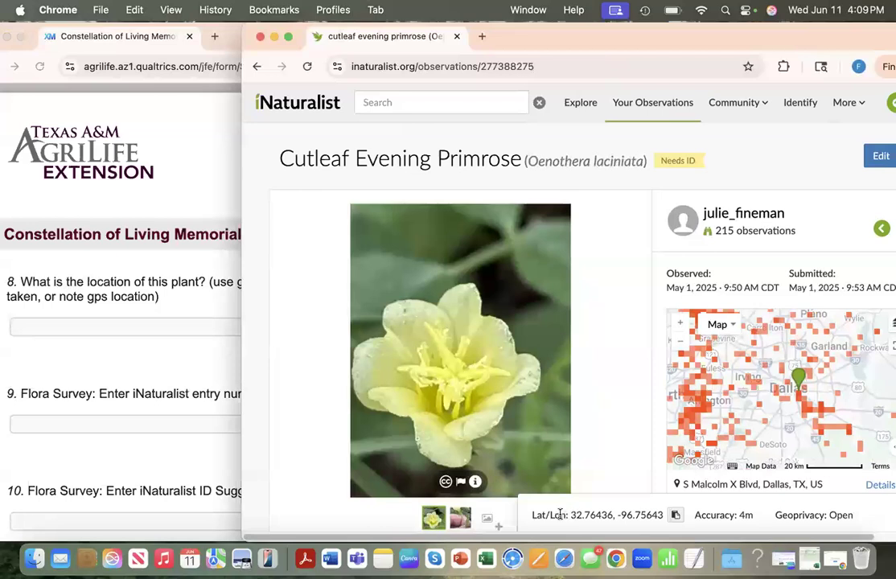
Step: Copy the observation's Lat/Lon coordinates, 32.76436, -96.75643, into question 8 as the plant's location
drag(532, 514, 662, 512)
key(super+c)
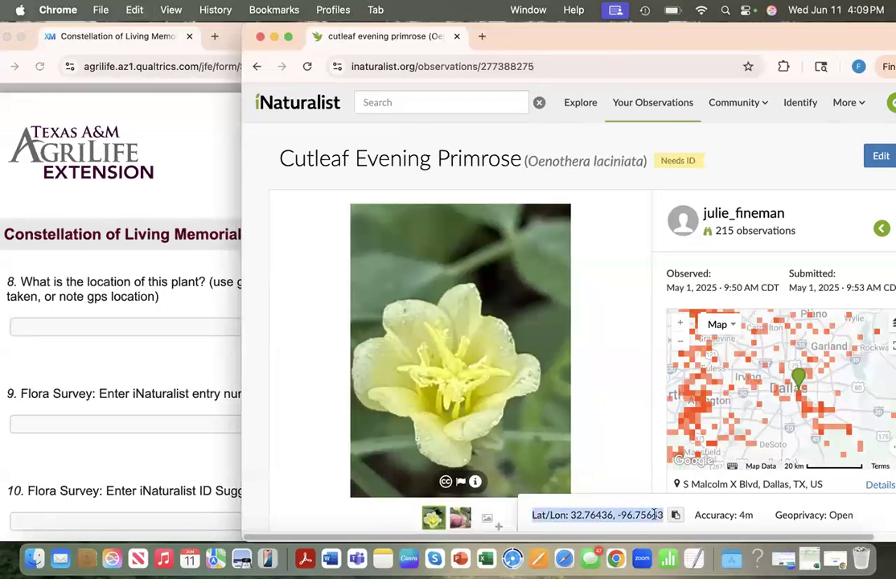
click(136, 330)
click(136, 327)
key(super+v)
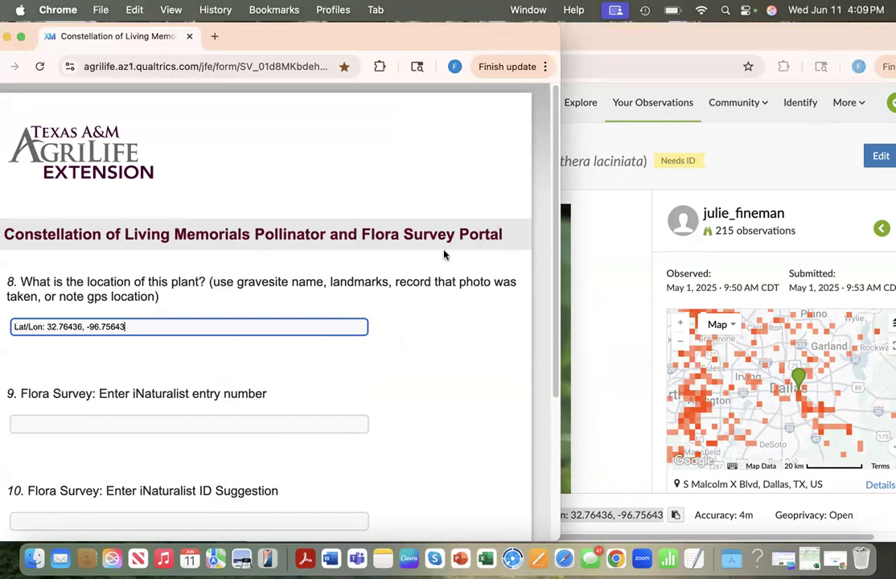
Step: Copy the observation's web address, ending in observations/277388275, into question 9 as the iNaturalist entry number
click(641, 142)
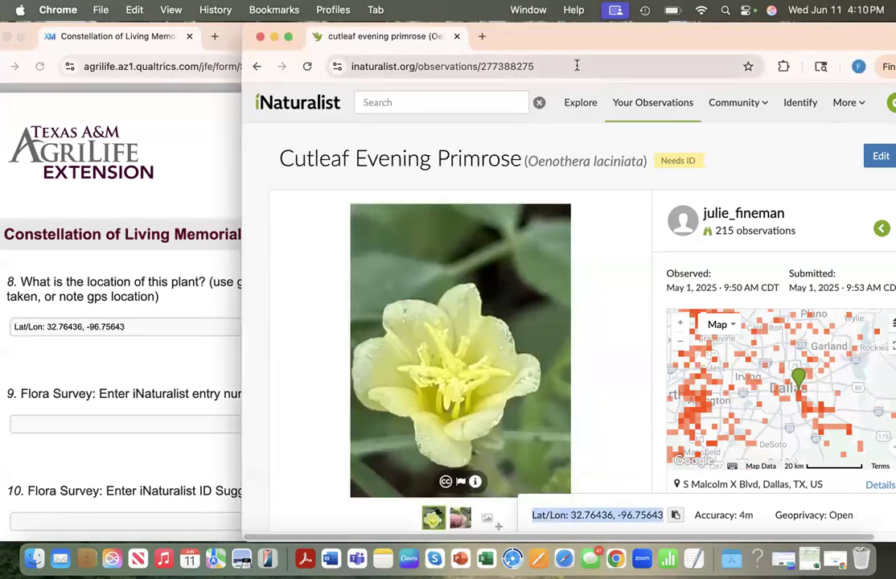
click(501, 64)
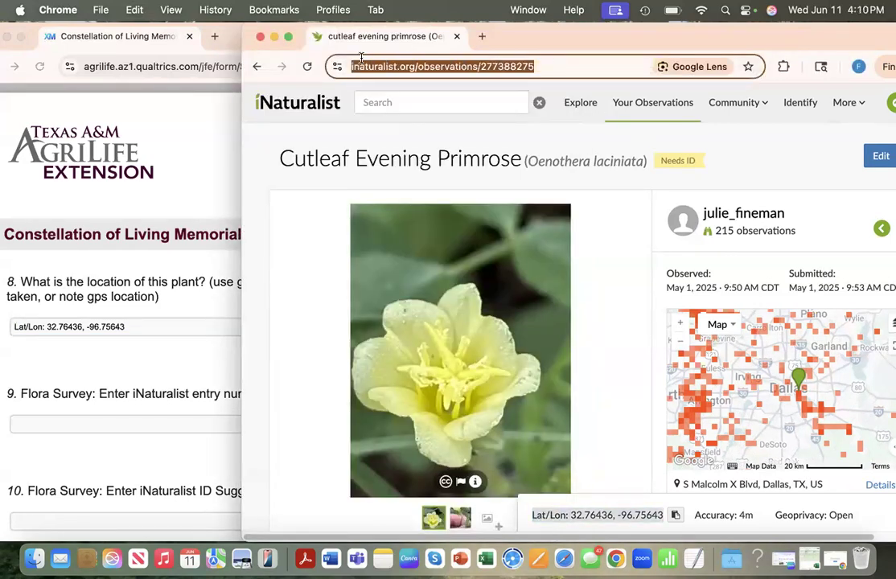
click(80, 424)
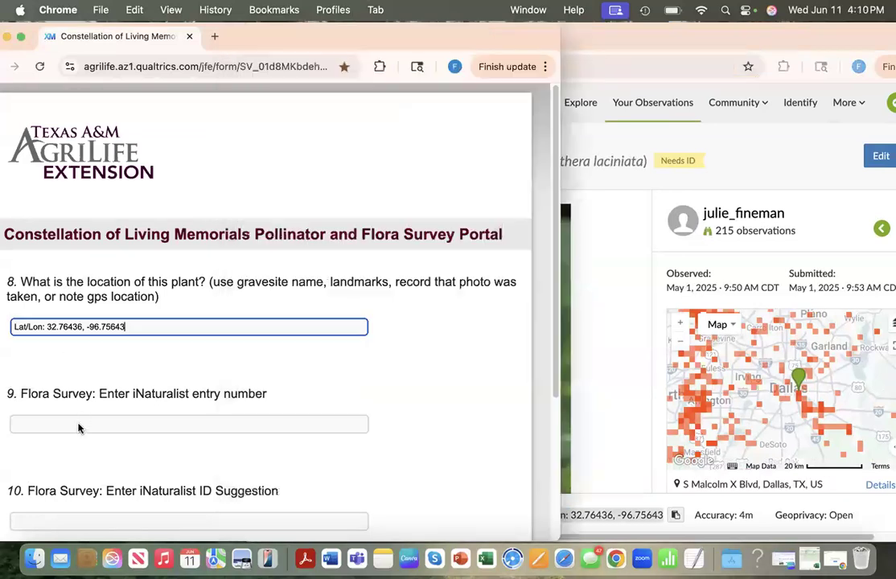
key(super+v)
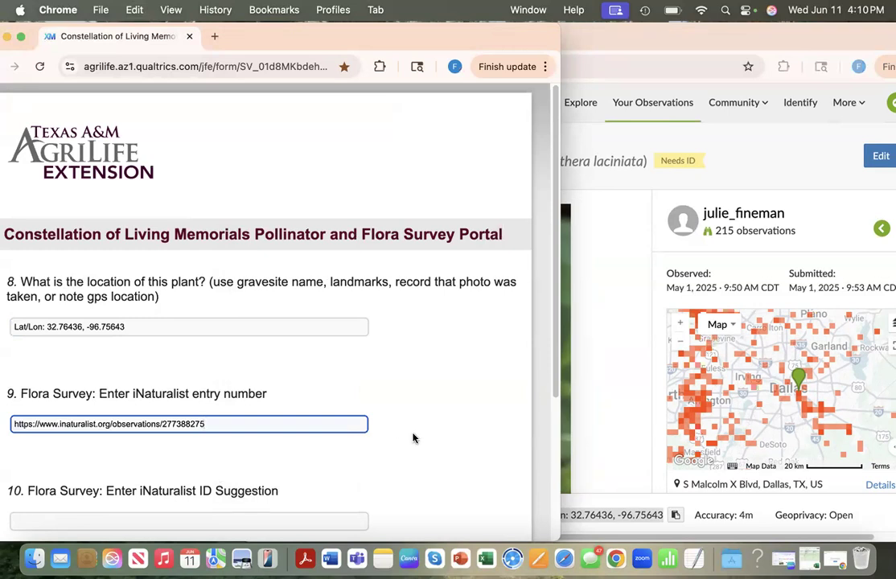
Step: Copy the name Cutleaf Evening Primrose Oenothera laciniata from the observation title into question 10 as the ID suggestion
click(614, 294)
drag(648, 164, 283, 175)
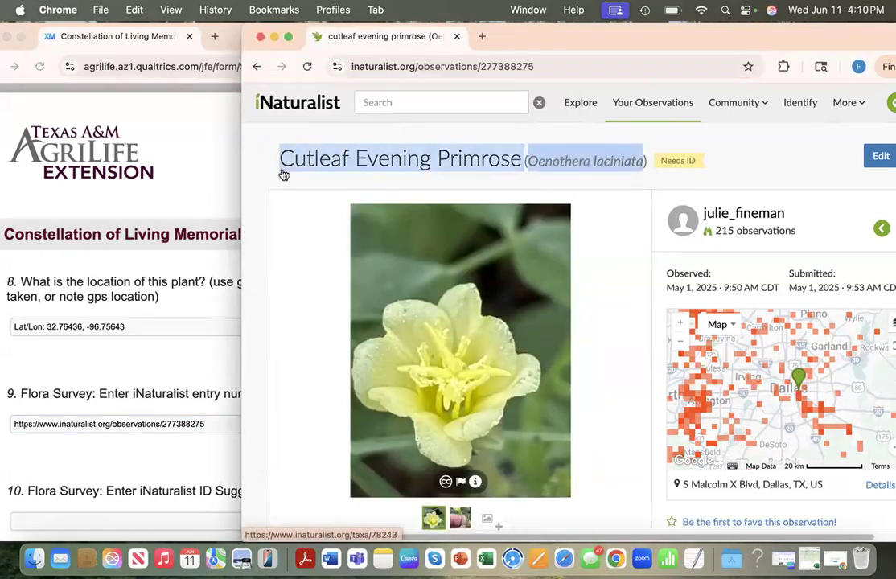
click(74, 519)
click(74, 519)
key(super+v)
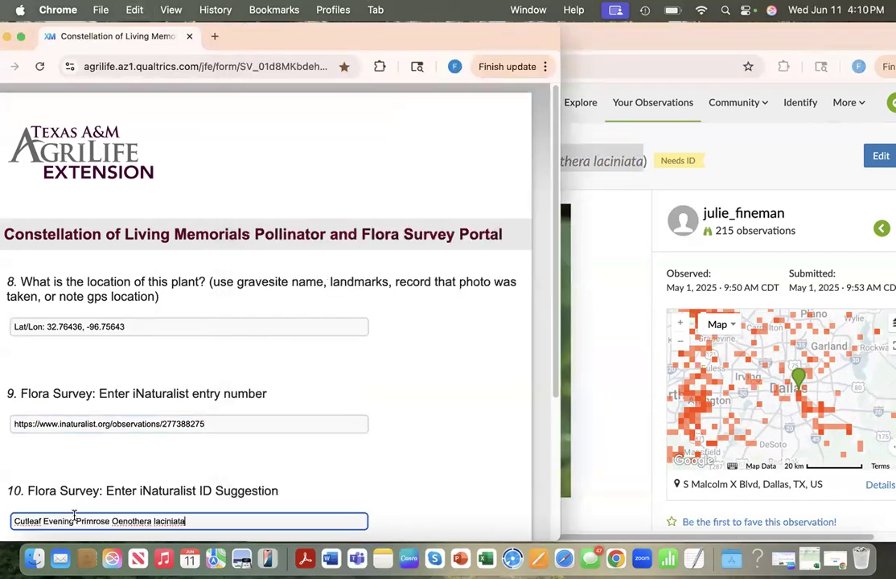
Step: Enter 5, the count given in the observation's notes, in question 11 as the number of this plant within patch, and submit the survey
scroll(104, 455, down, 3)
scroll(105, 456, down, 2)
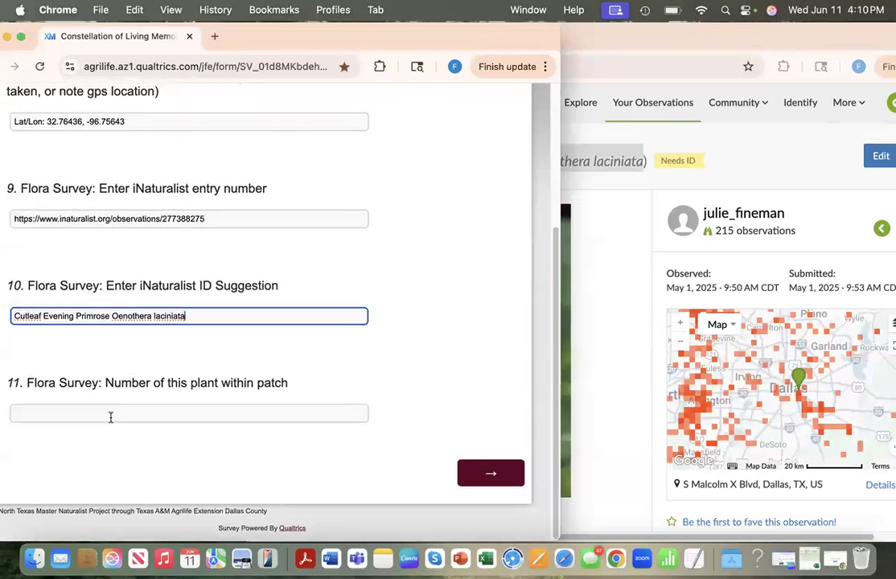
click(111, 415)
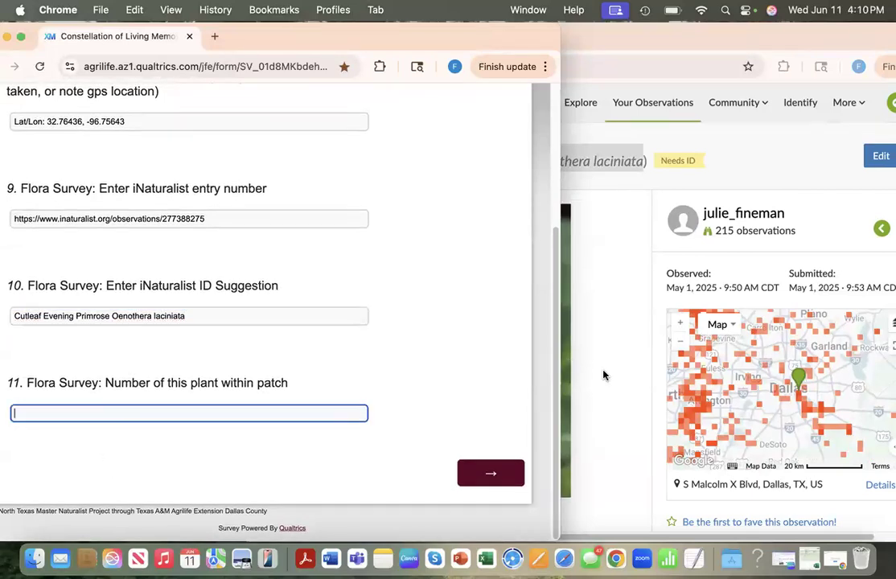
click(683, 46)
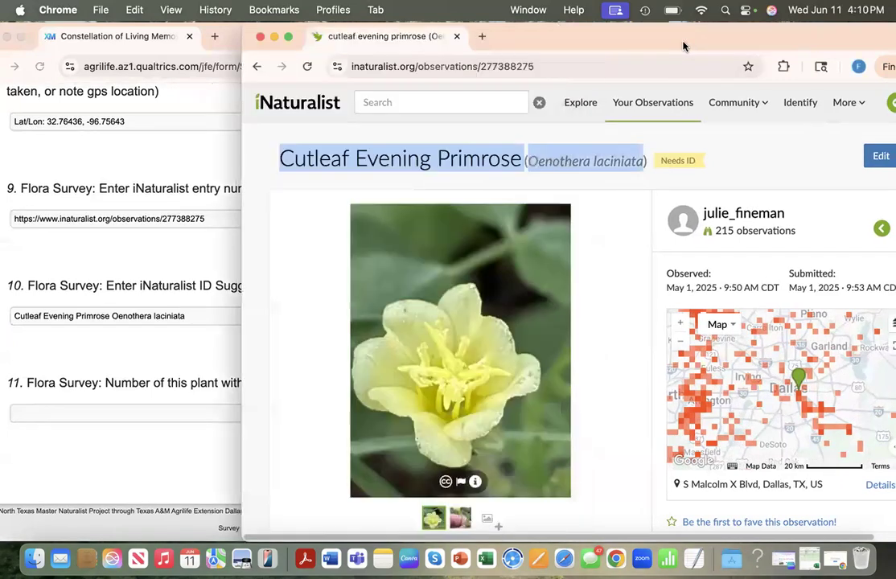
drag(683, 47, 708, 46)
scroll(613, 364, down, 5)
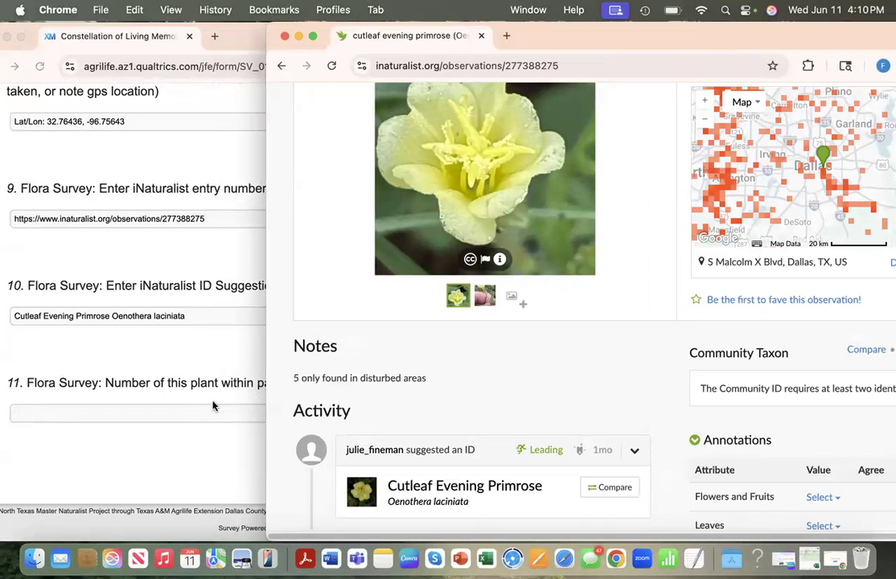
click(185, 419)
text(5)
click(491, 473)
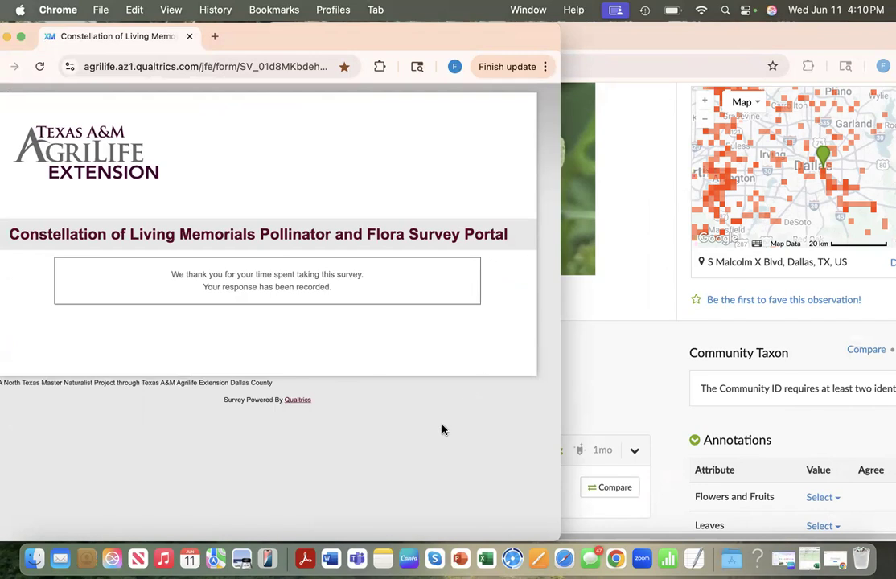
Step: Start a fresh survey form, set question 7's survey type to Pollinator, and continue to the pollinator questions
click(39, 66)
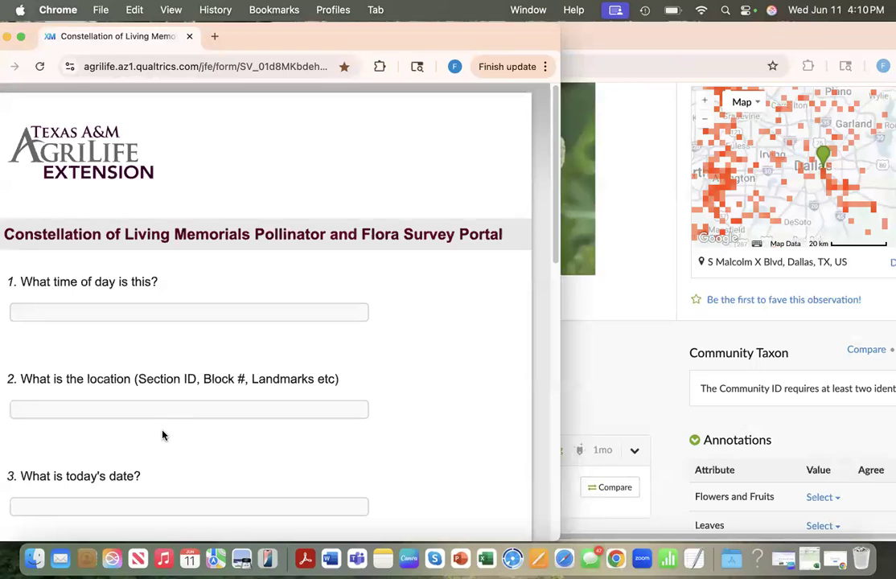
scroll(162, 435, down, 5)
scroll(162, 435, down, 10)
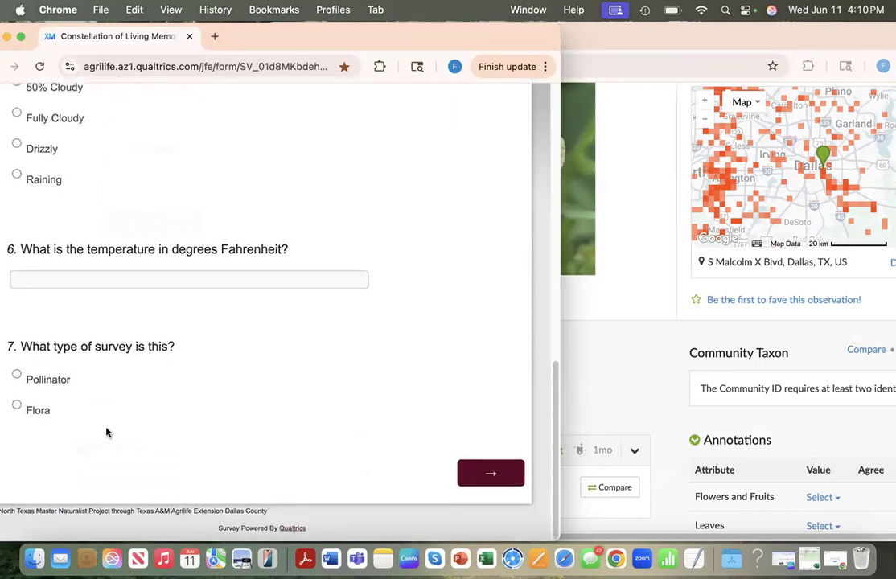
click(17, 374)
click(484, 475)
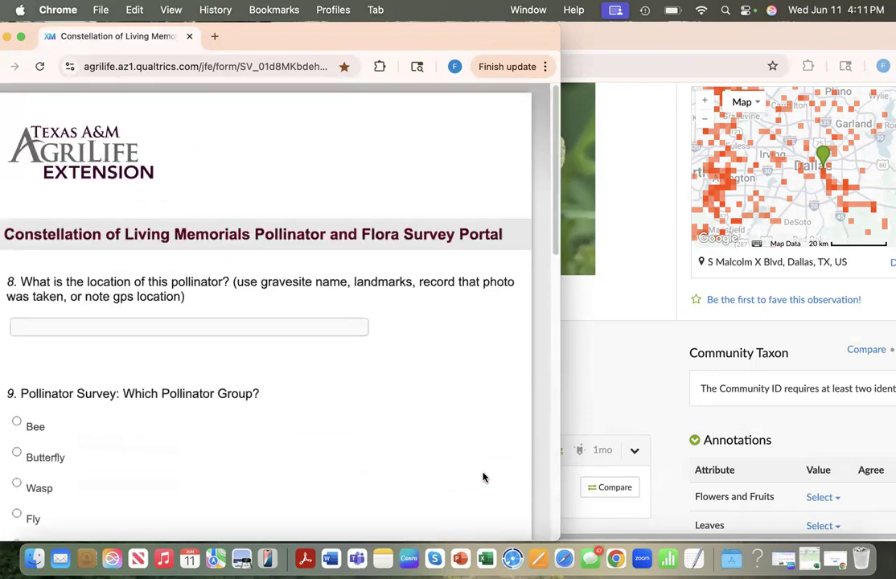
Step: Review pollinator questions 8 to 13 on location, pollinator group, life stage, iNaturalist entry number, ID suggestion and interaction with plants
scroll(482, 478, down, 3)
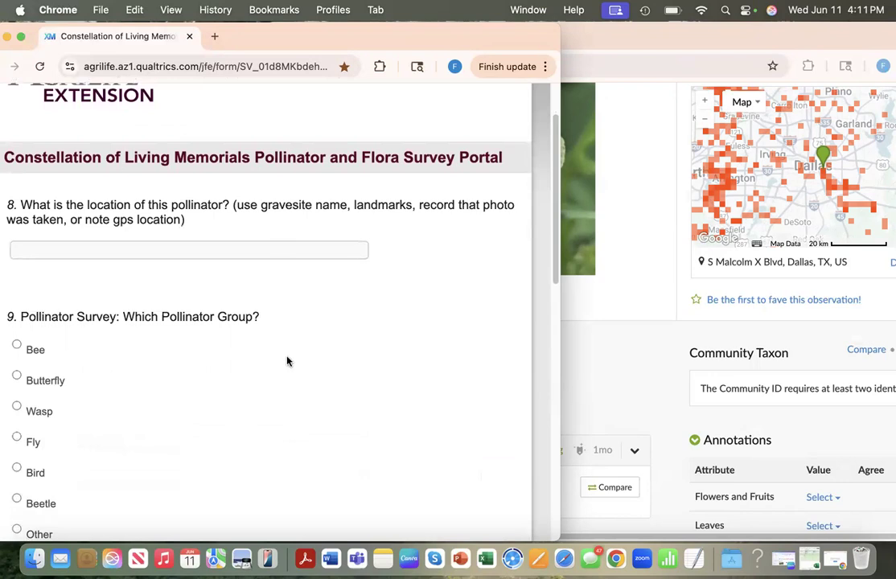
scroll(287, 361, down, 3)
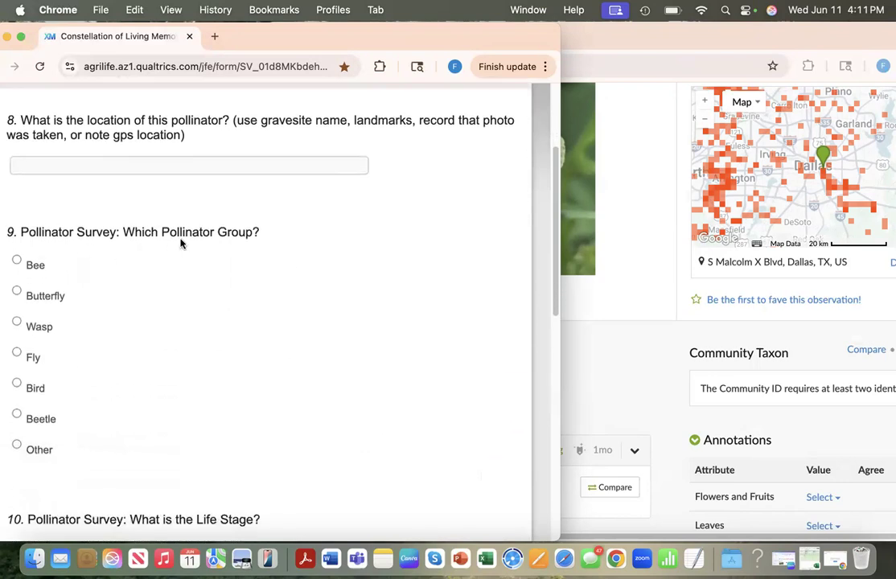
scroll(88, 461, down, 9)
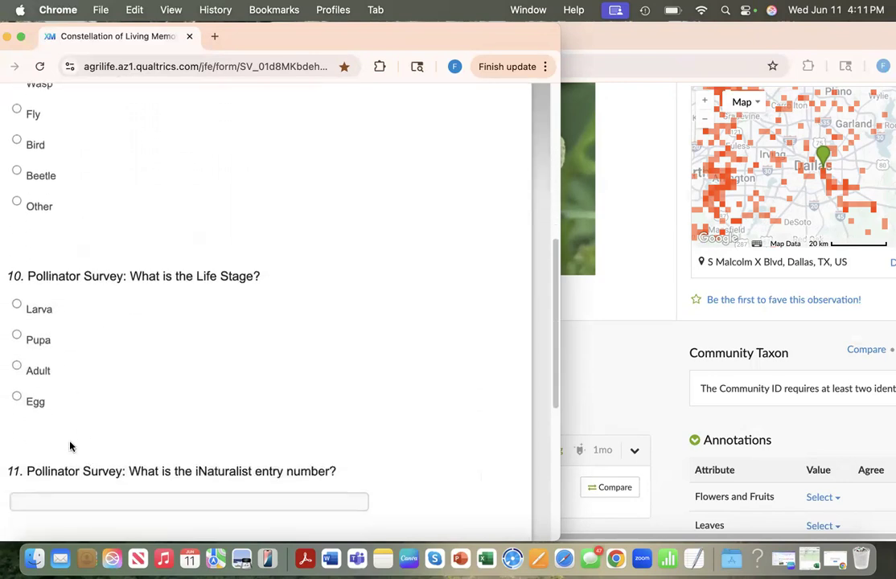
scroll(70, 445, down, 3)
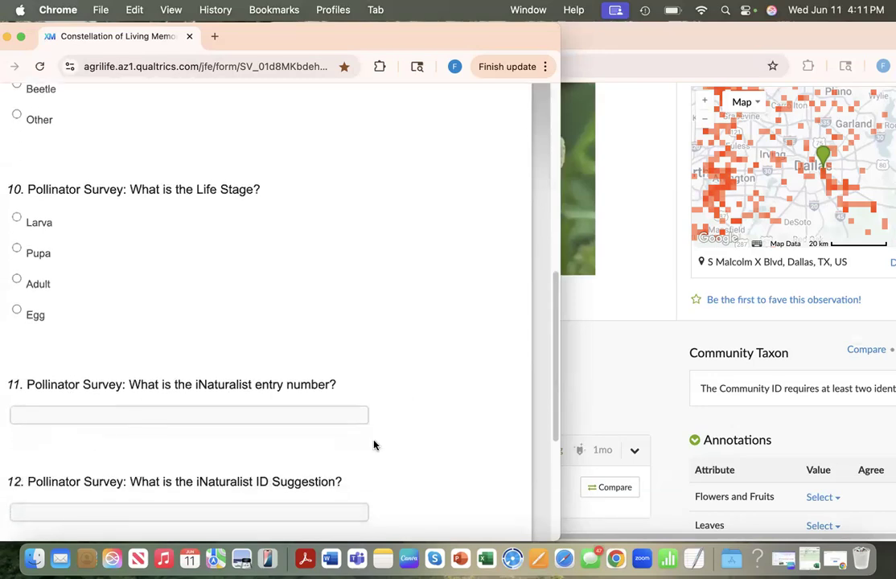
scroll(333, 502, down, 3)
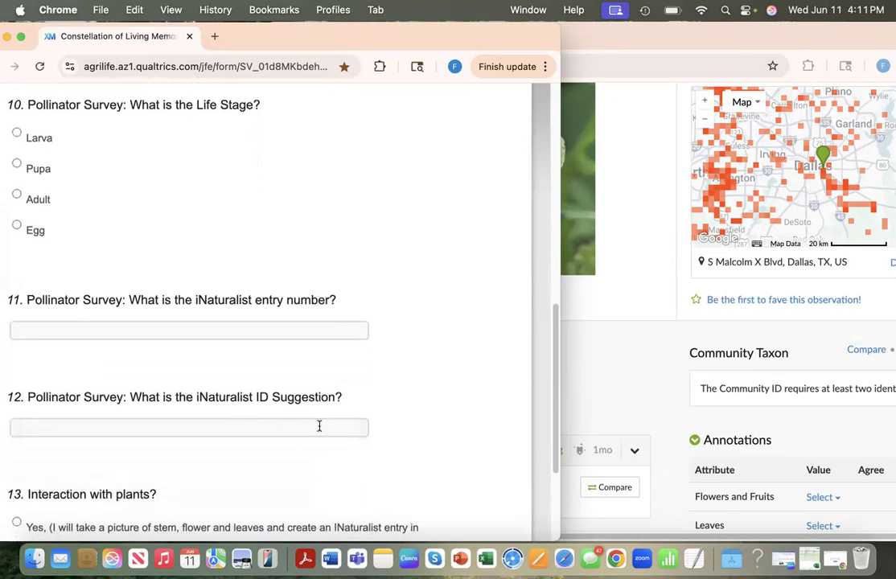
scroll(310, 466, down, 3)
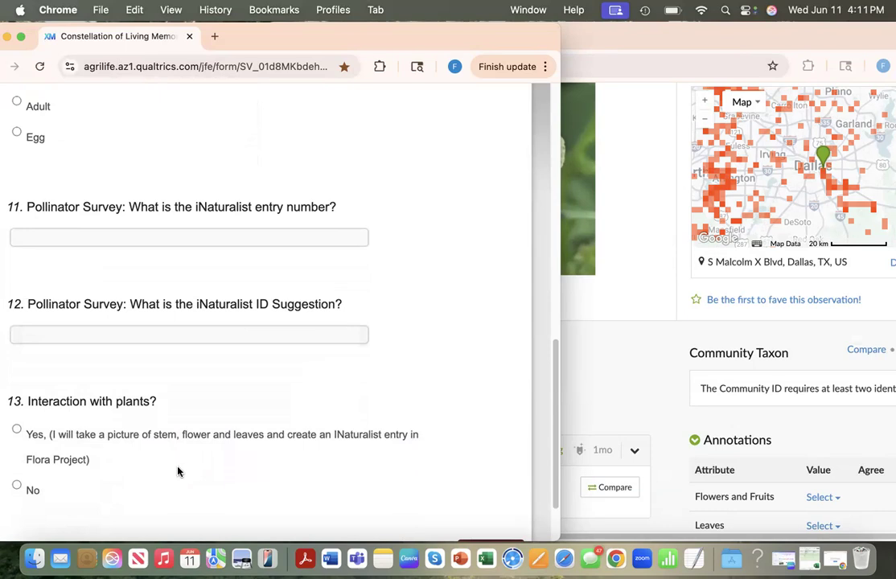
scroll(178, 472, down, 2)
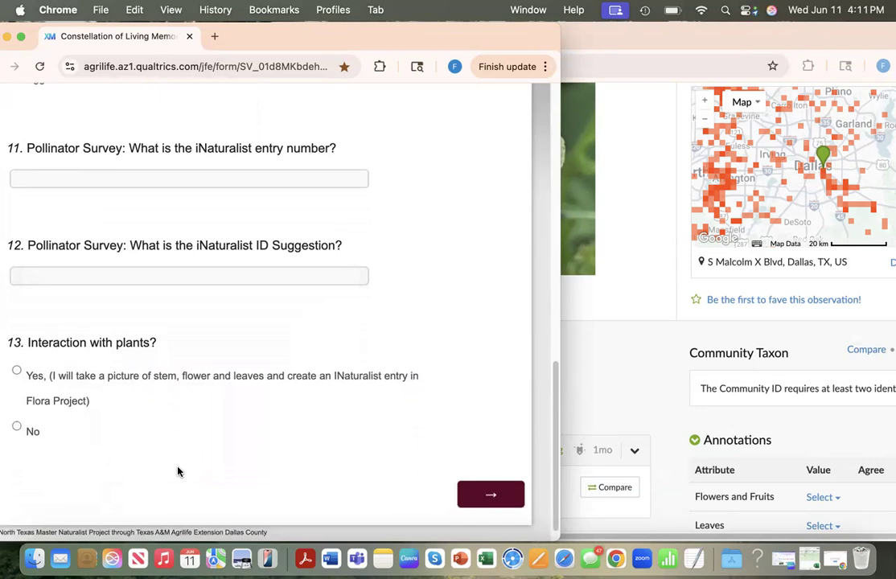
scroll(149, 474, down, 1)
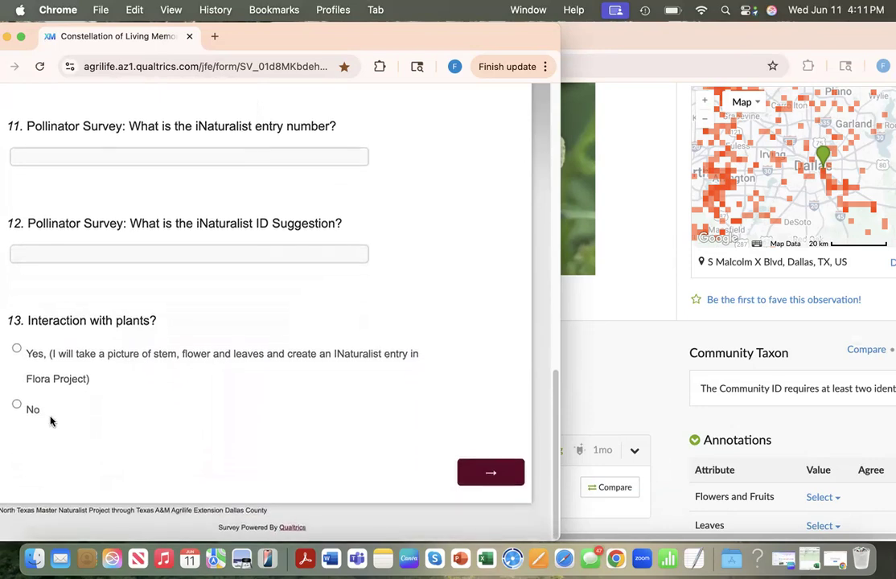
Step: Submit the pollinator survey with No as the answer on interaction with plants, and reload a blank survey form
click(16, 404)
click(480, 476)
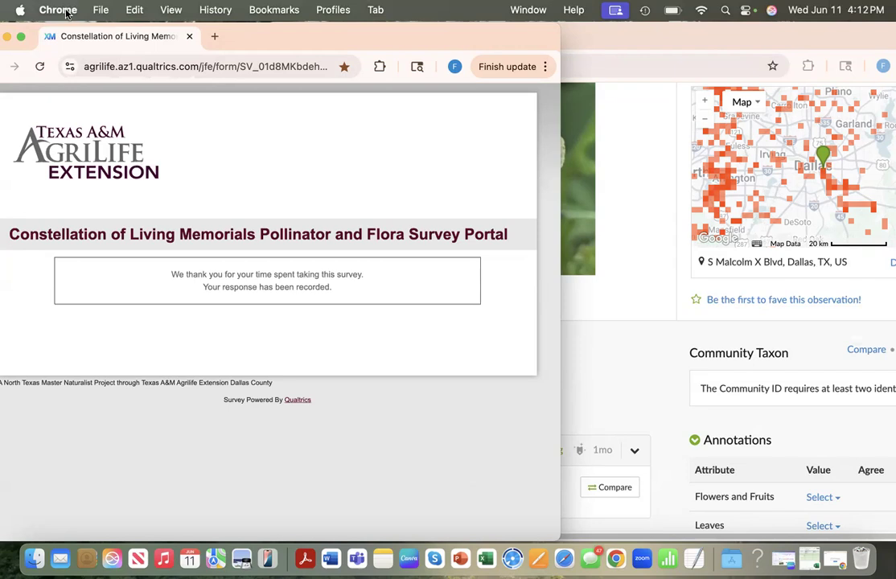
click(38, 67)
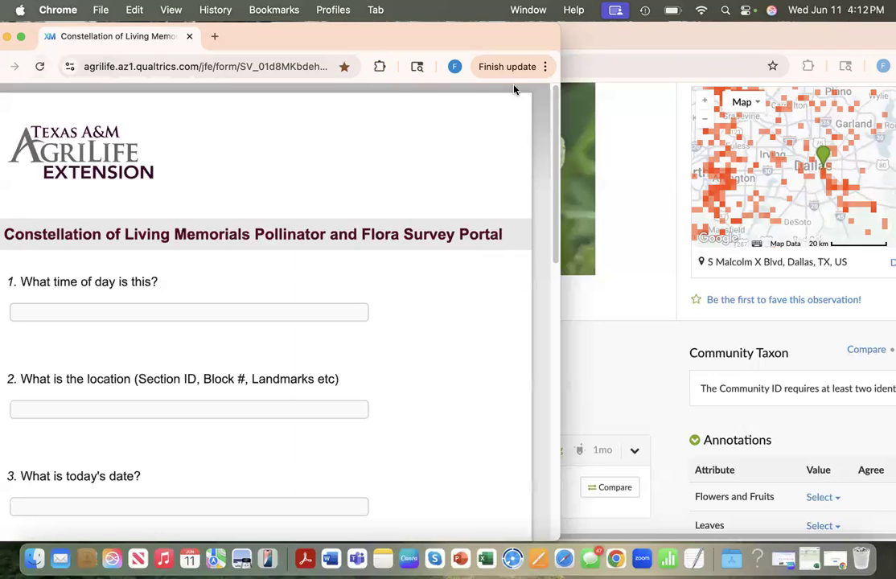
Step: Return from the Cutleaf Evening Primrose observation to the project's iNaturalist observations grid and show the start of the list
click(617, 154)
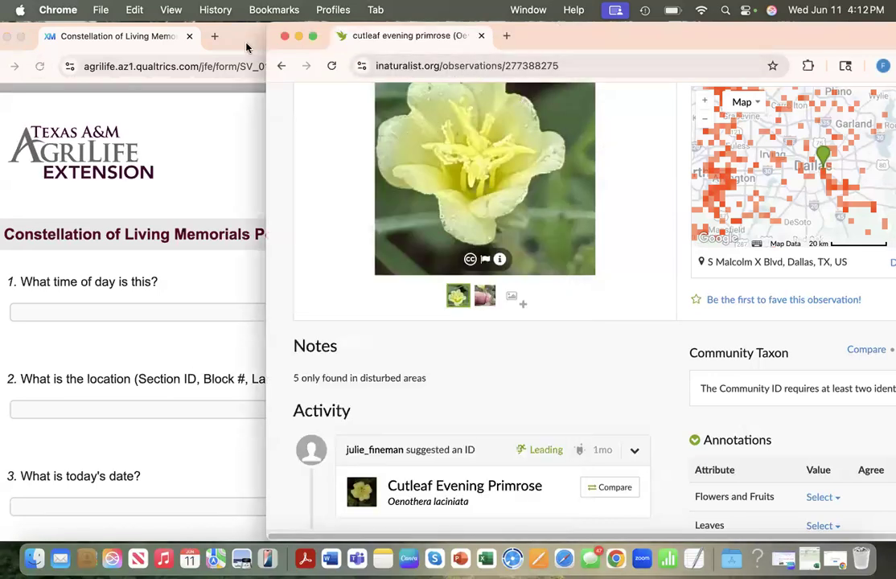
scroll(444, 225, up, 5)
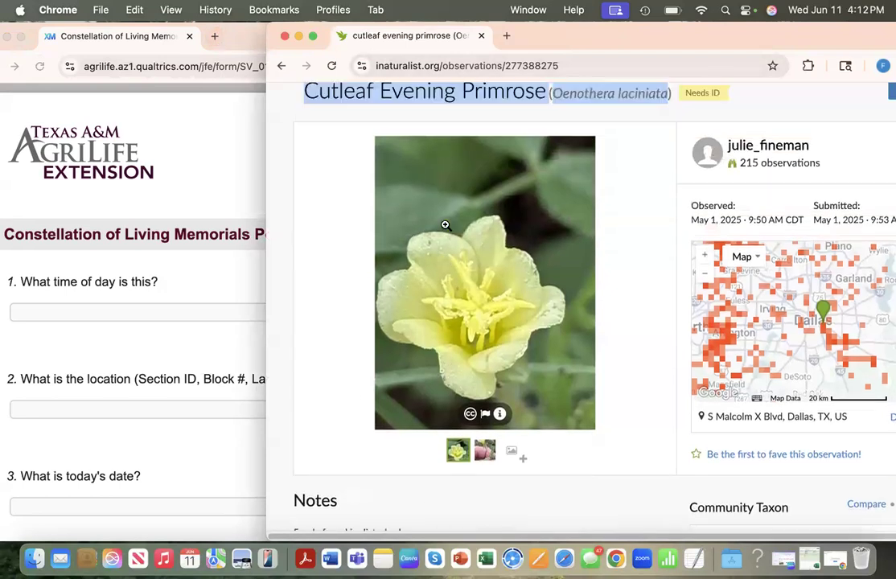
click(280, 66)
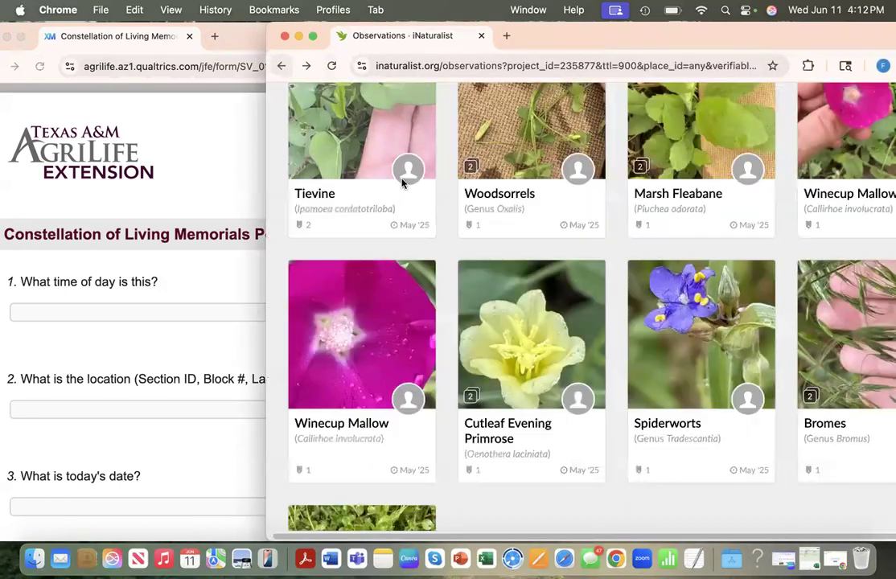
scroll(471, 354, up, 10)
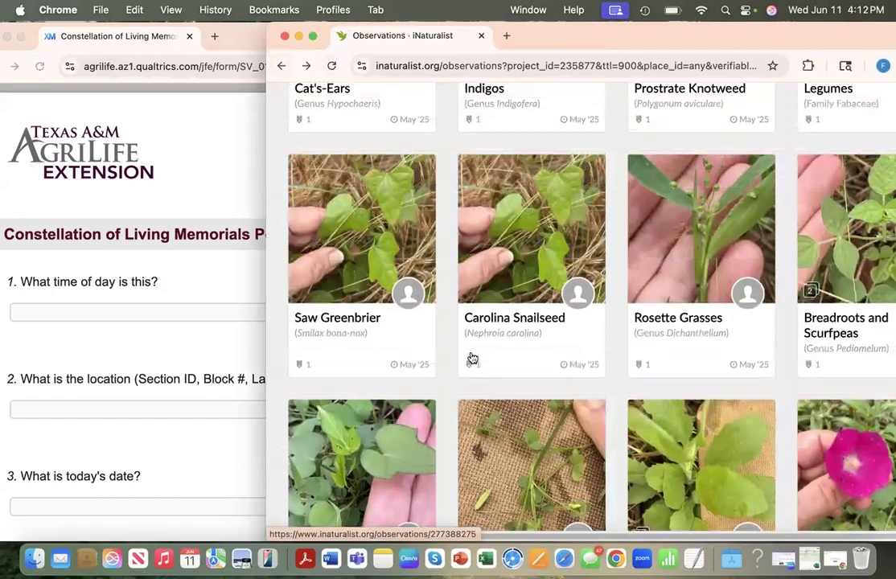
scroll(472, 357, up, 8)
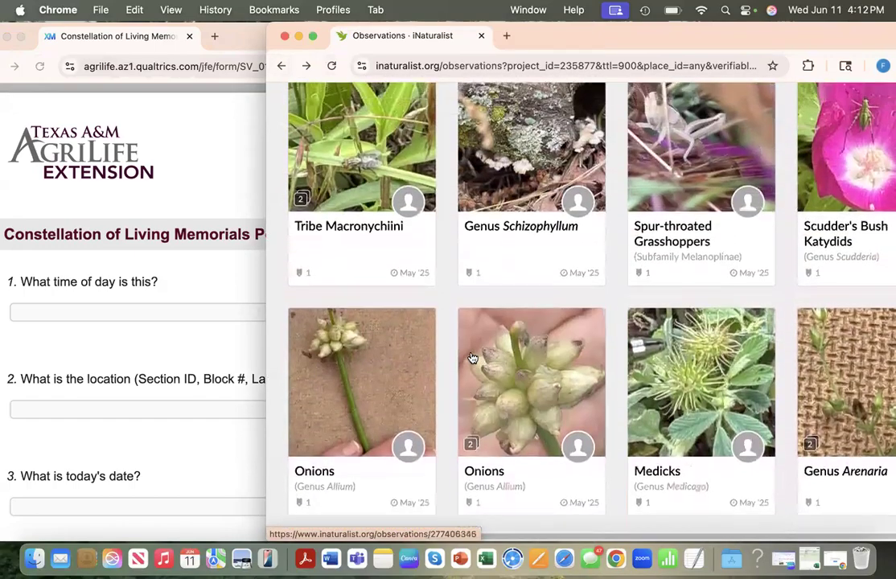
scroll(472, 357, up, 3)
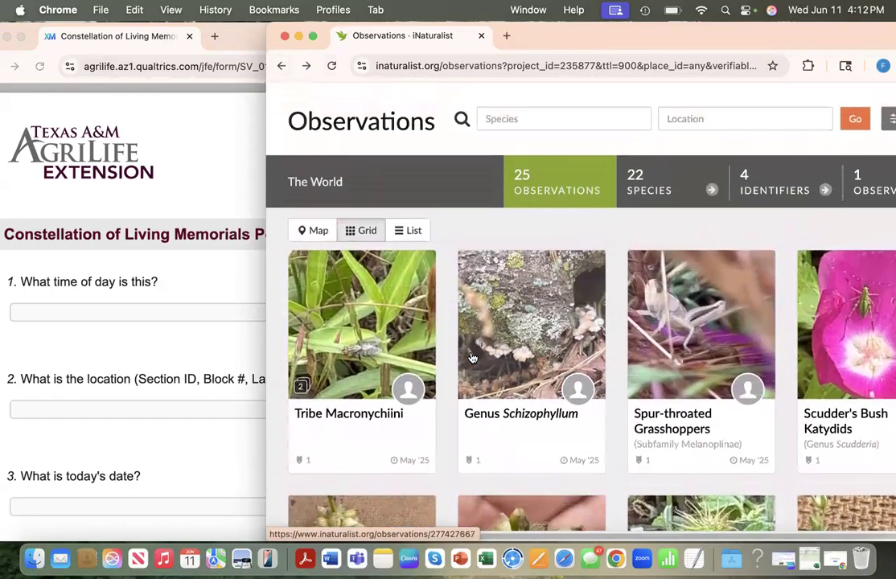